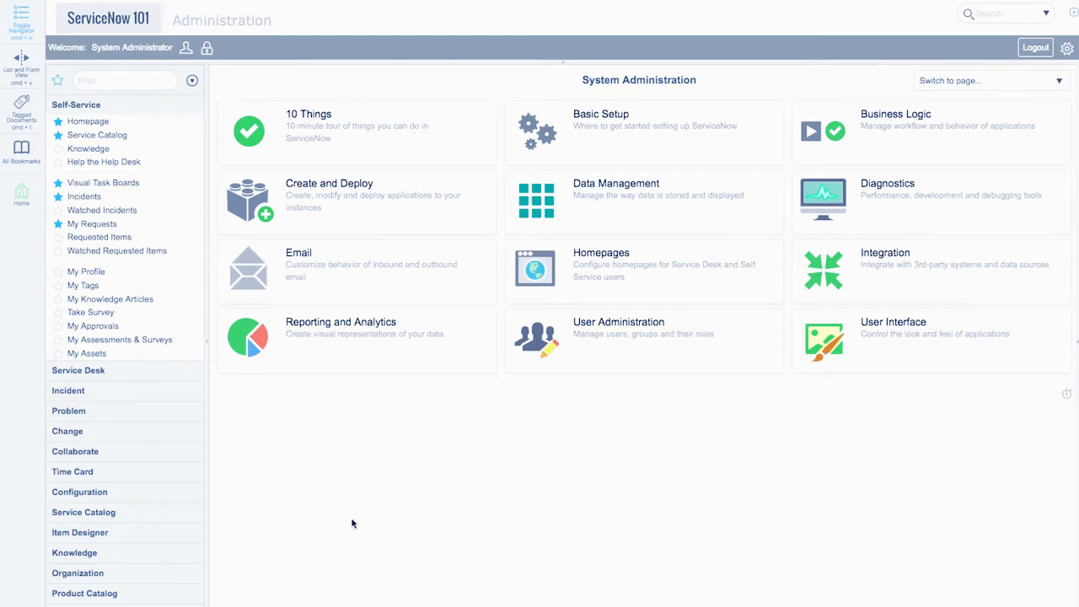
Step: Hide and restore the application navigator, and open the Self-Service Incidents list
left_click(25, 34)
left_click(25, 34)
left_click(84, 196)
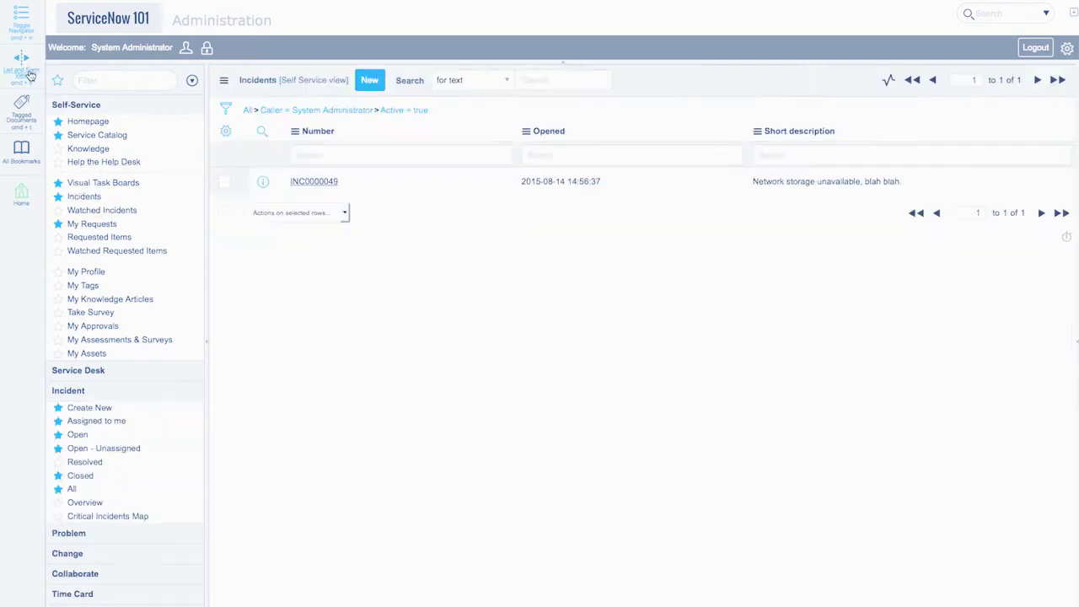
Step: Switch the incident list to the split list and form view and back to a single pane
left_click(29, 72)
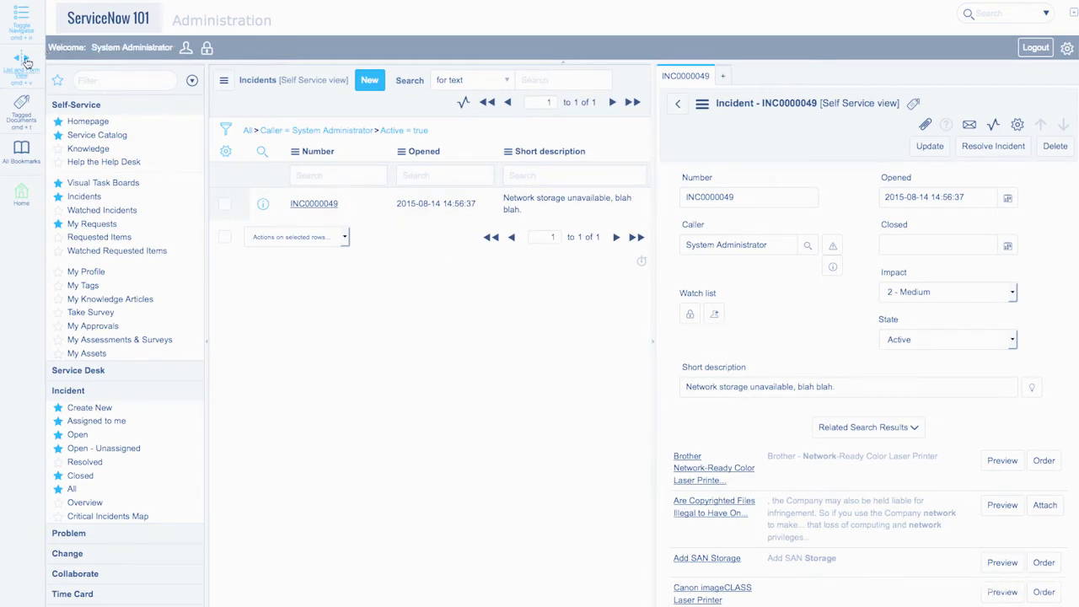
left_click(26, 62)
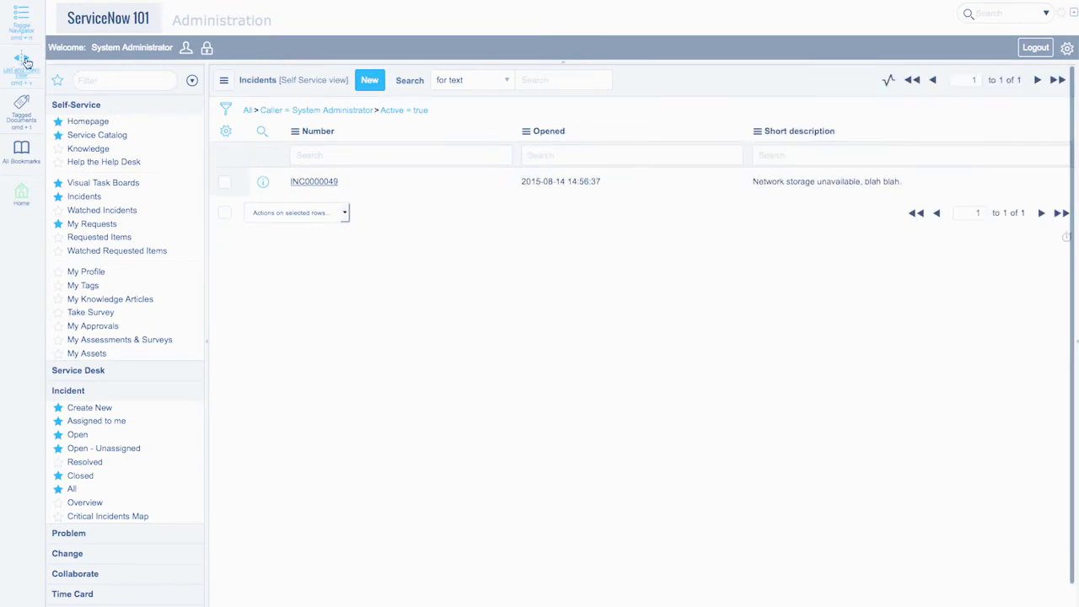
Step: Tag incident INC0000049 with "My Incident" and reopen it from the tagged documents
left_click(261, 181)
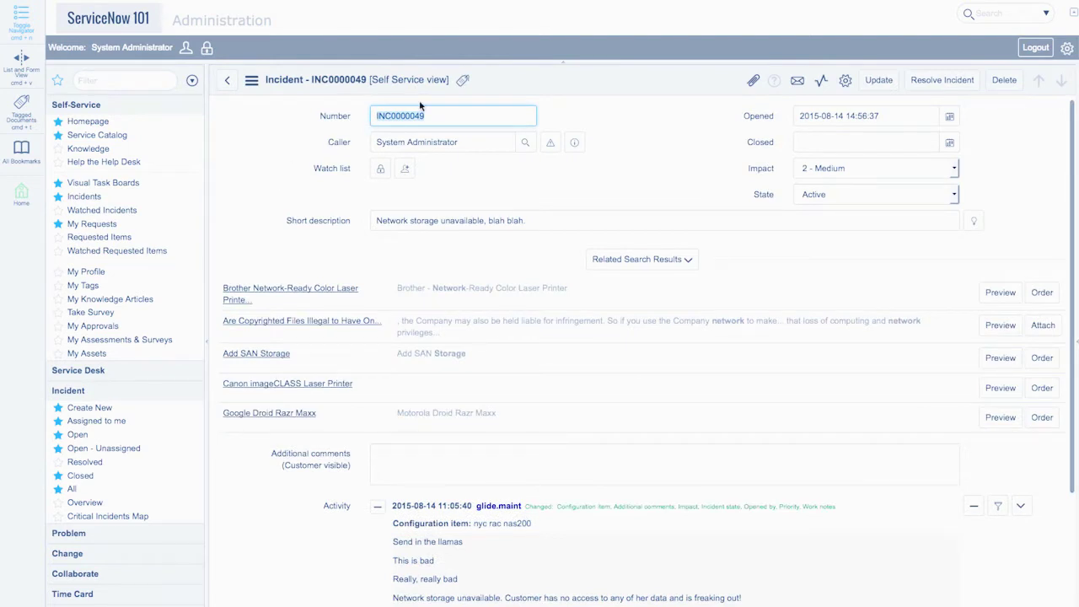
left_click(466, 81)
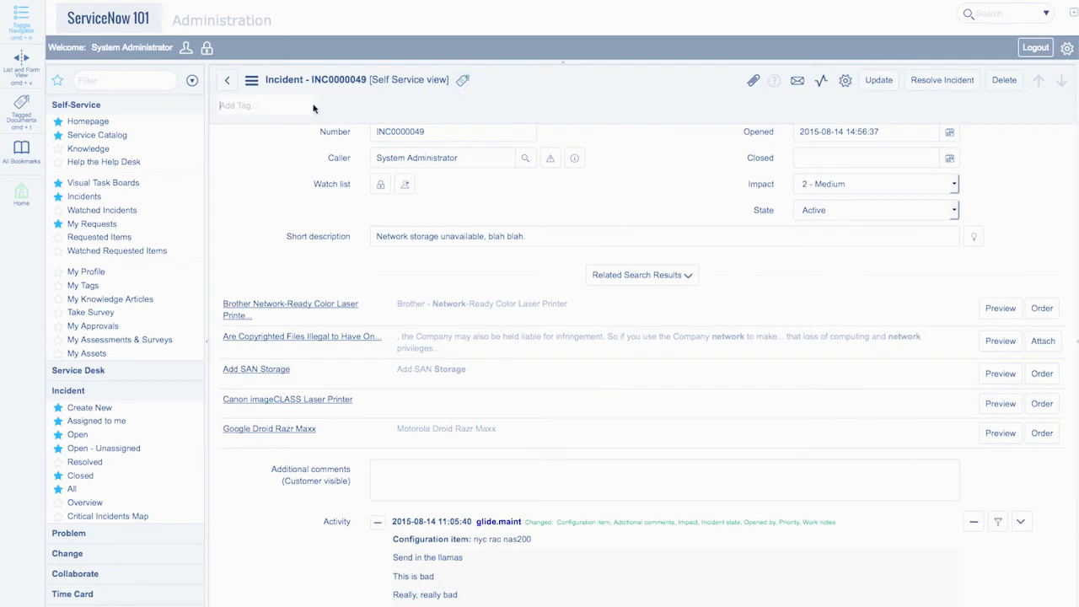
type("My Incident")
key("Return")
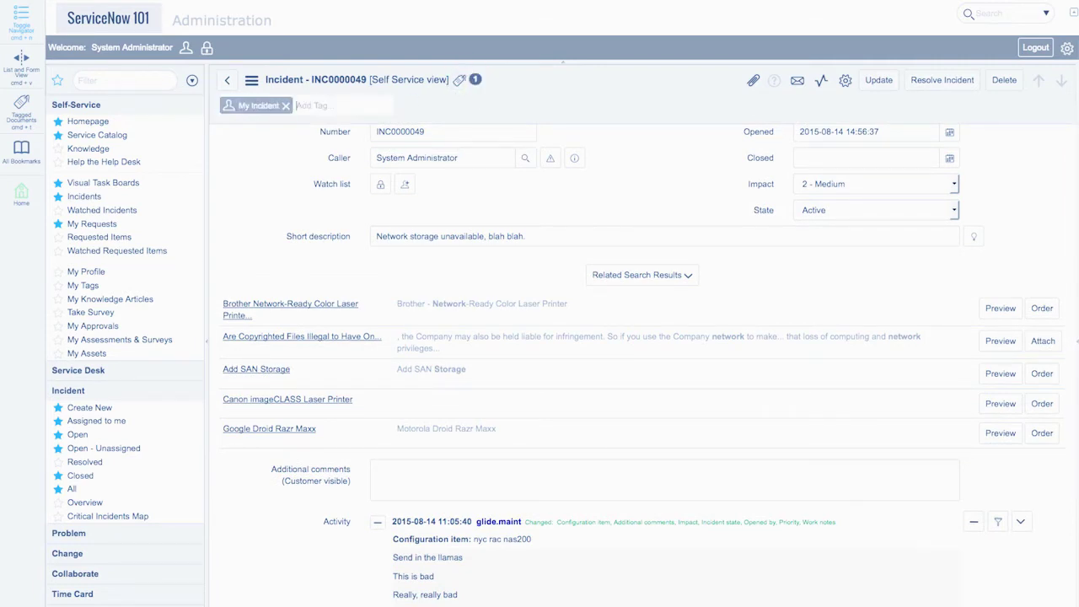
left_click(259, 184)
left_click(15, 121)
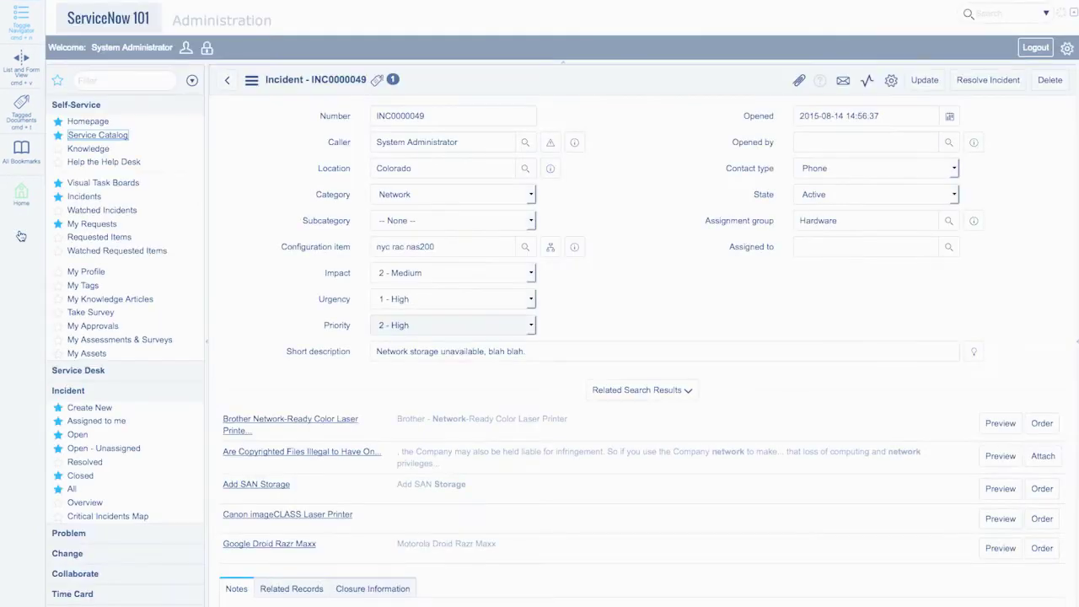
Step: Bookmark the Self-Service Service Catalog module on the edge bar and open it from there
left_click_drag(22, 236, 21, 235)
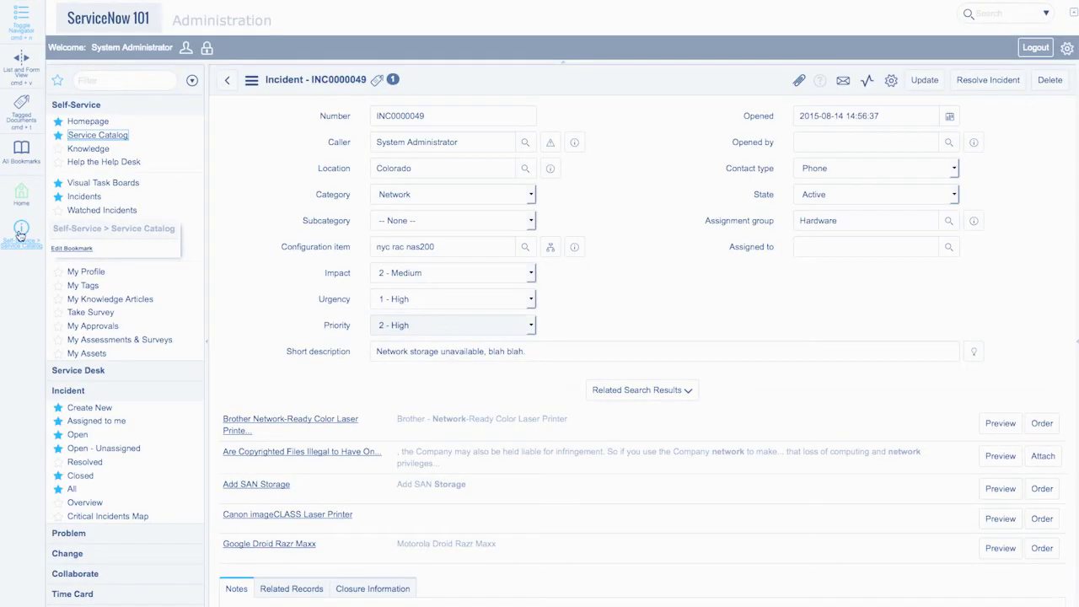
left_click(21, 235)
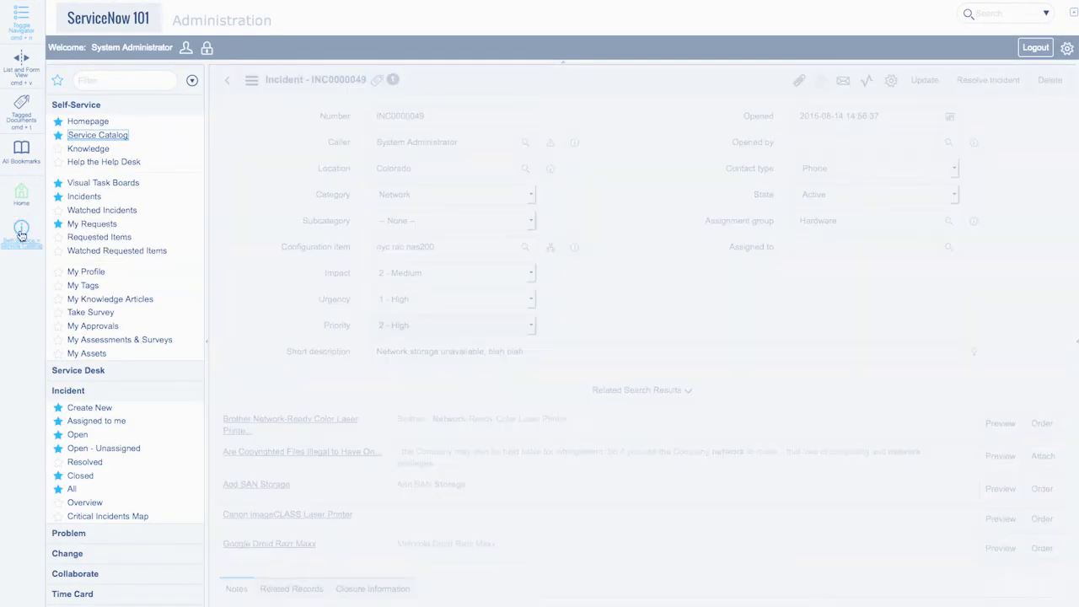
left_click(21, 152)
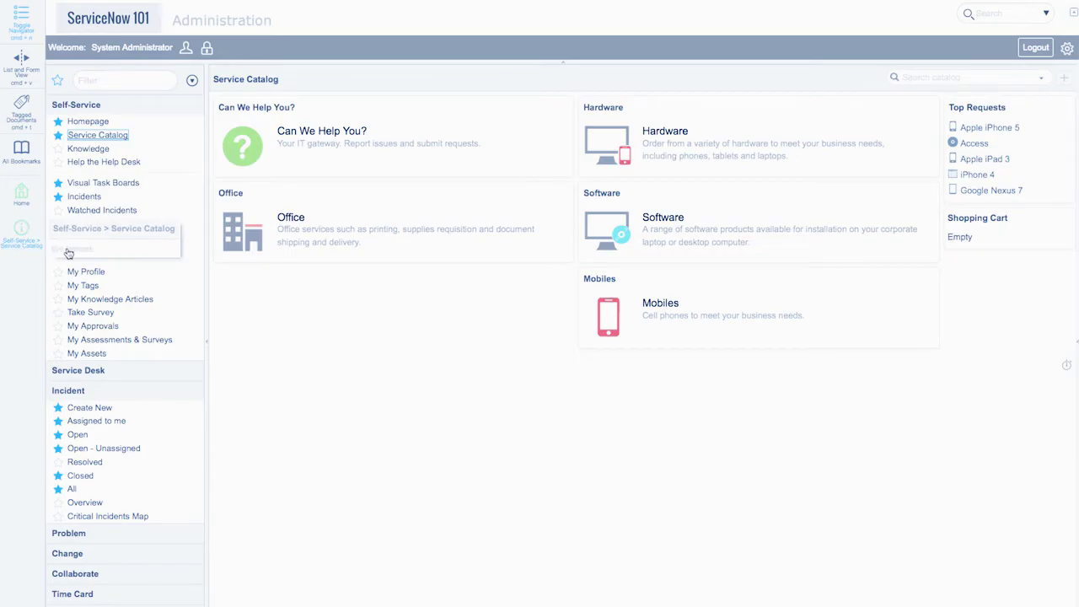
Step: Edit the Service Catalog bookmark: shorten its title to "Service Catalog", enable Flyout, and save the update
left_click(69, 248)
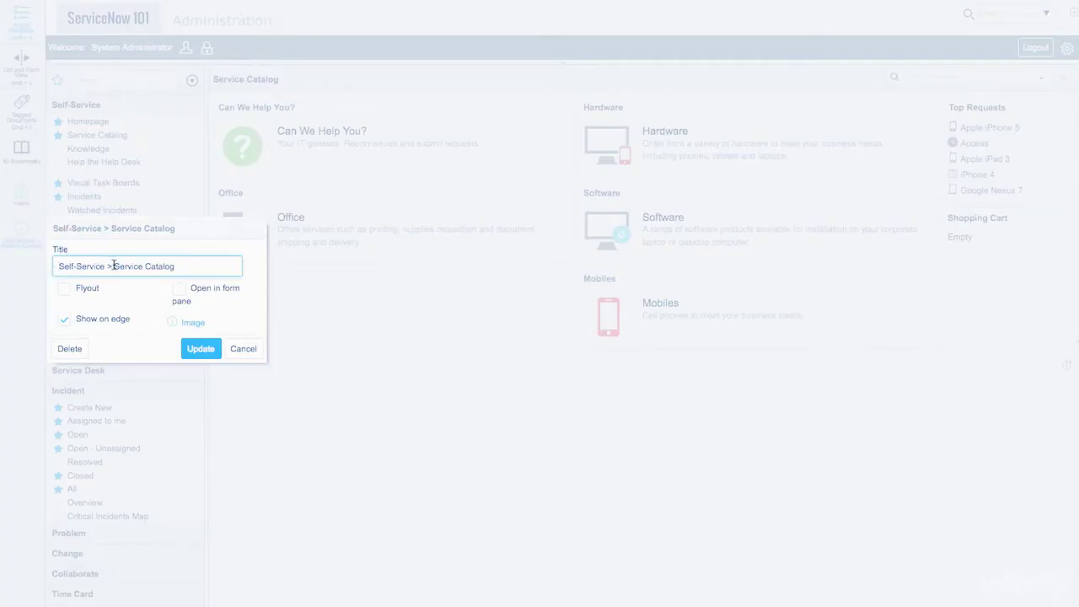
left_click_drag(112, 266, 29, 265)
key("BackSpace")
left_click(67, 290)
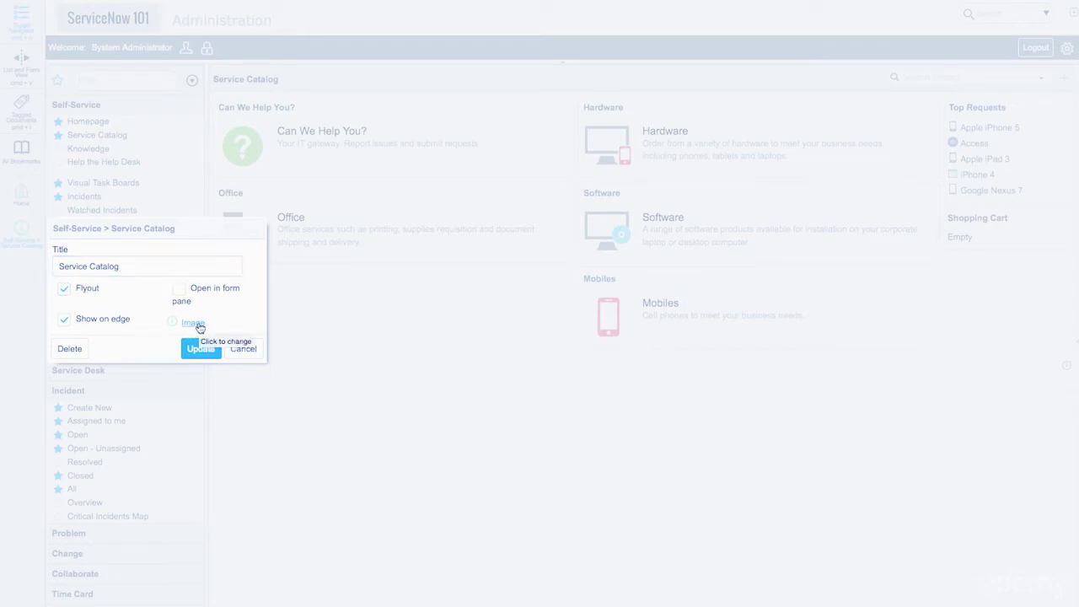
left_click(199, 349)
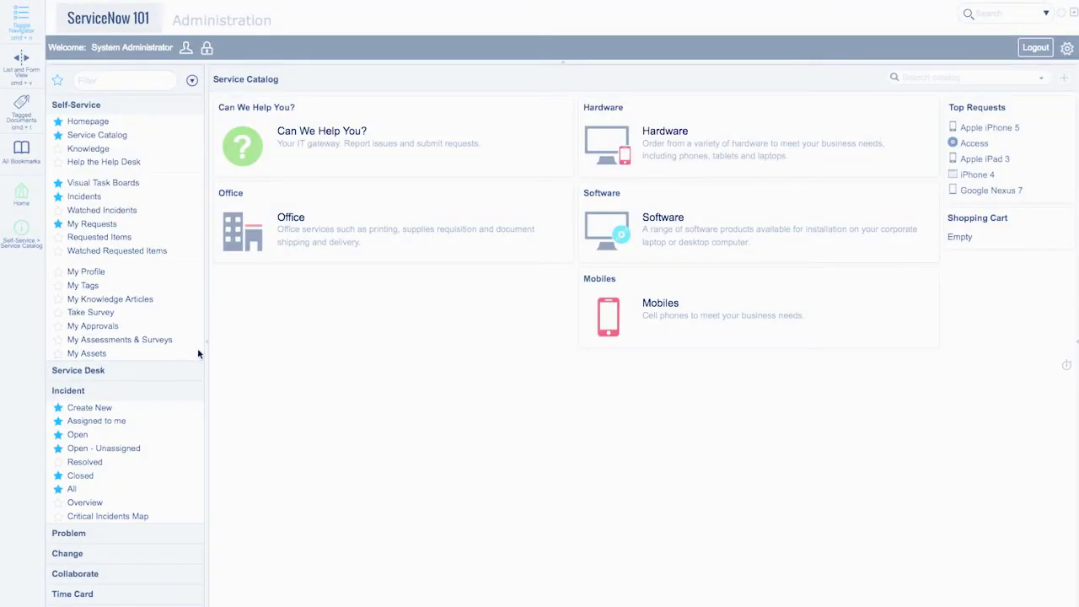
Step: View the Service Catalog bookmark as a flyout, close it, and return to the System Administration homepage
left_click(31, 246)
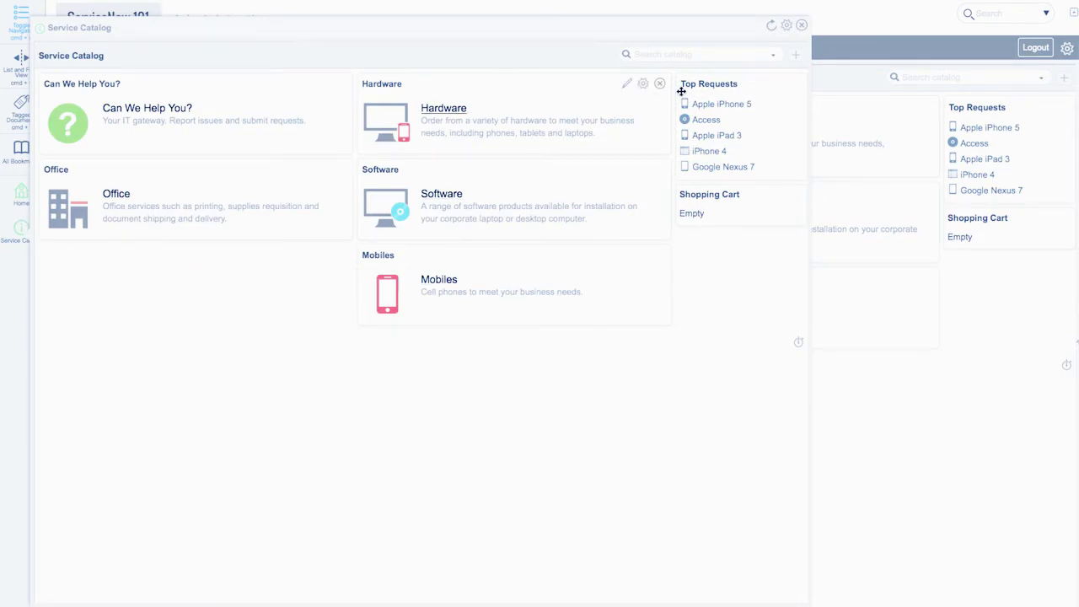
left_click(802, 24)
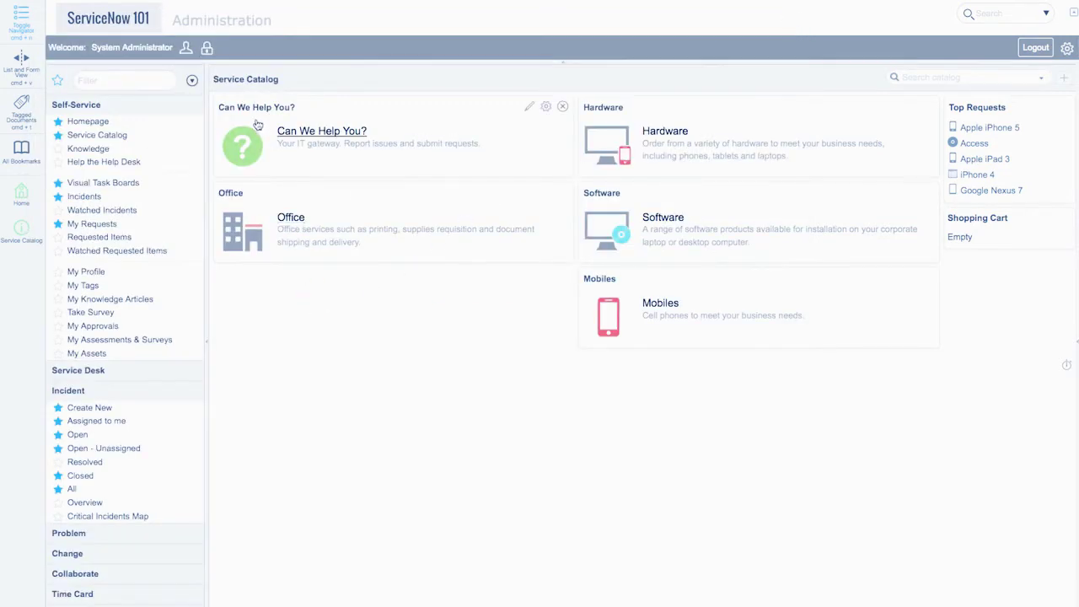
left_click(103, 28)
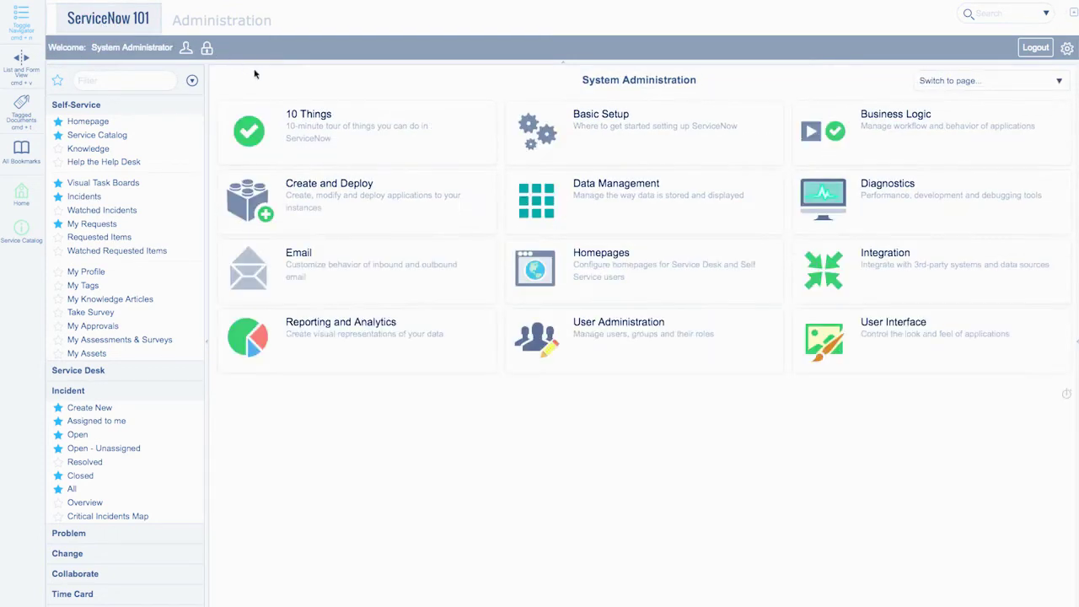
left_click(255, 74)
left_click_drag(271, 21, 174, 20)
left_click(246, 73)
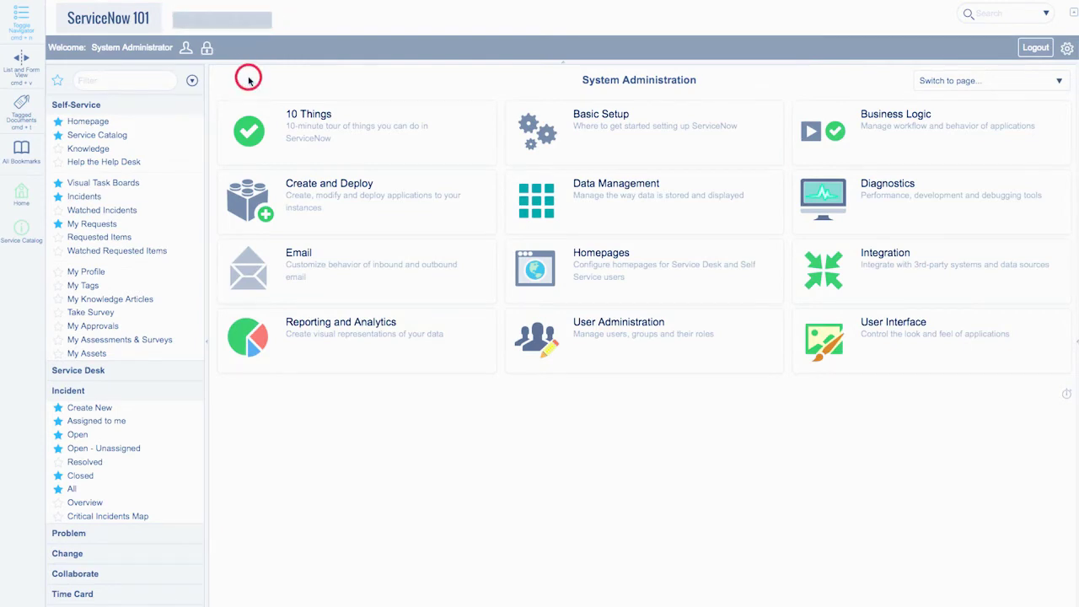
left_click(277, 23)
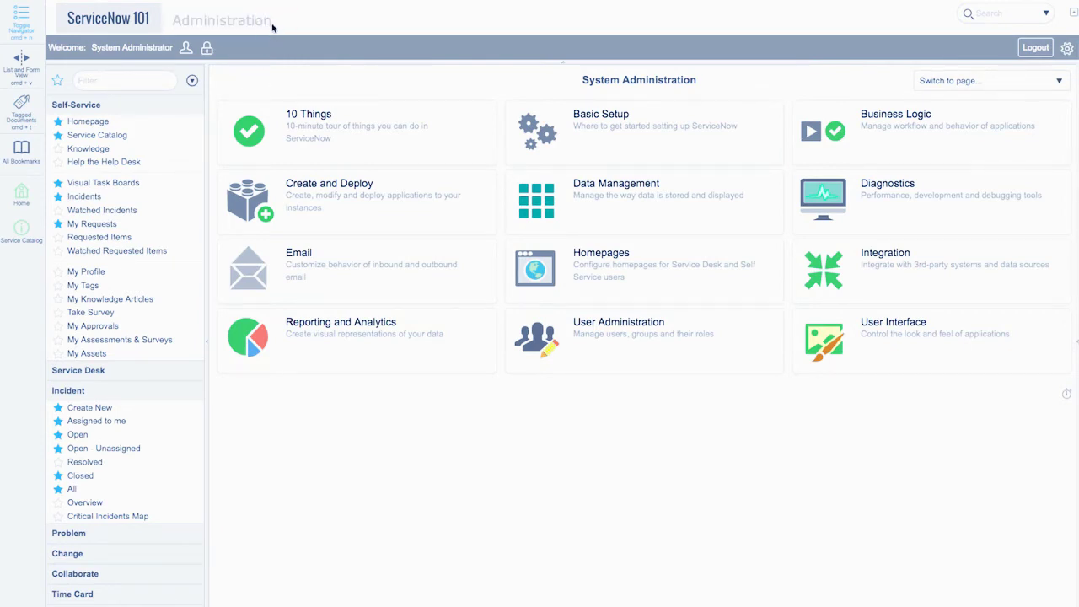
Step: View the logged-in user's profile and inspect the Impersonate User and elevated privilege dialogs, cancelling both
left_click(116, 50)
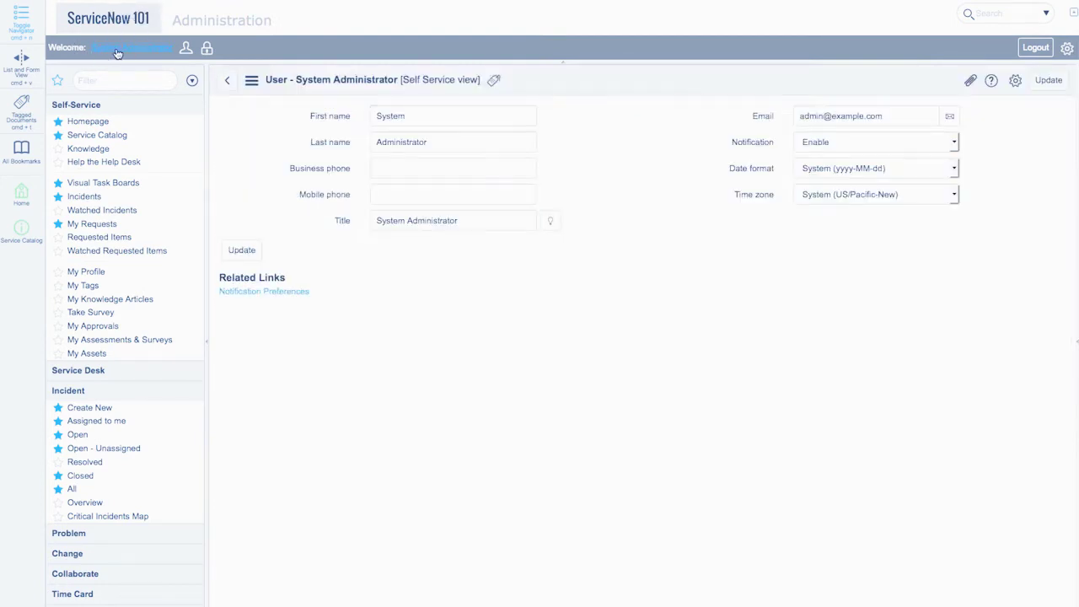
left_click(187, 50)
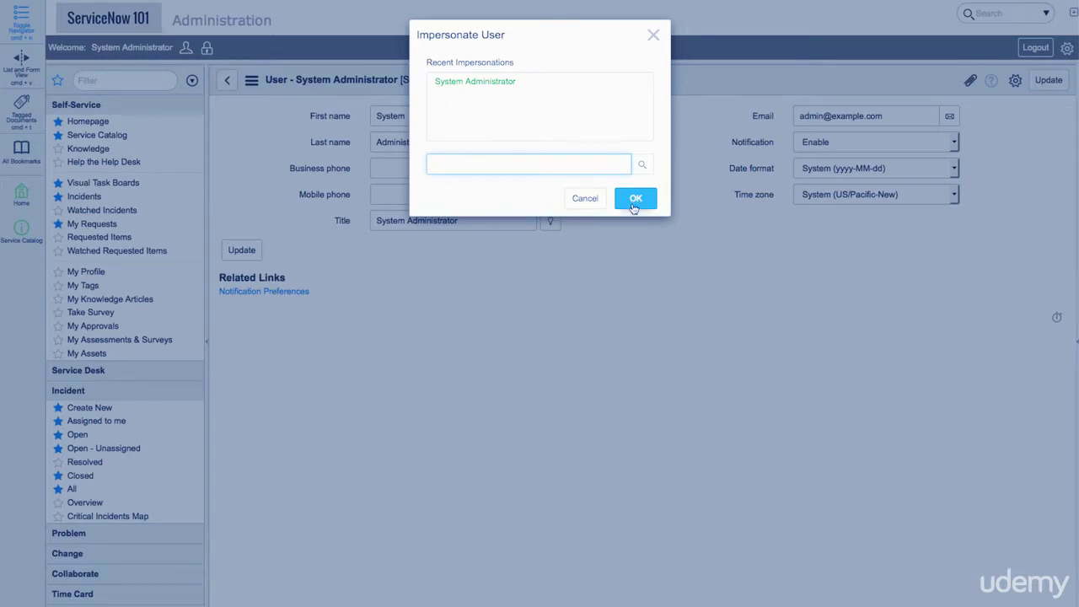
left_click(584, 195)
left_click(209, 49)
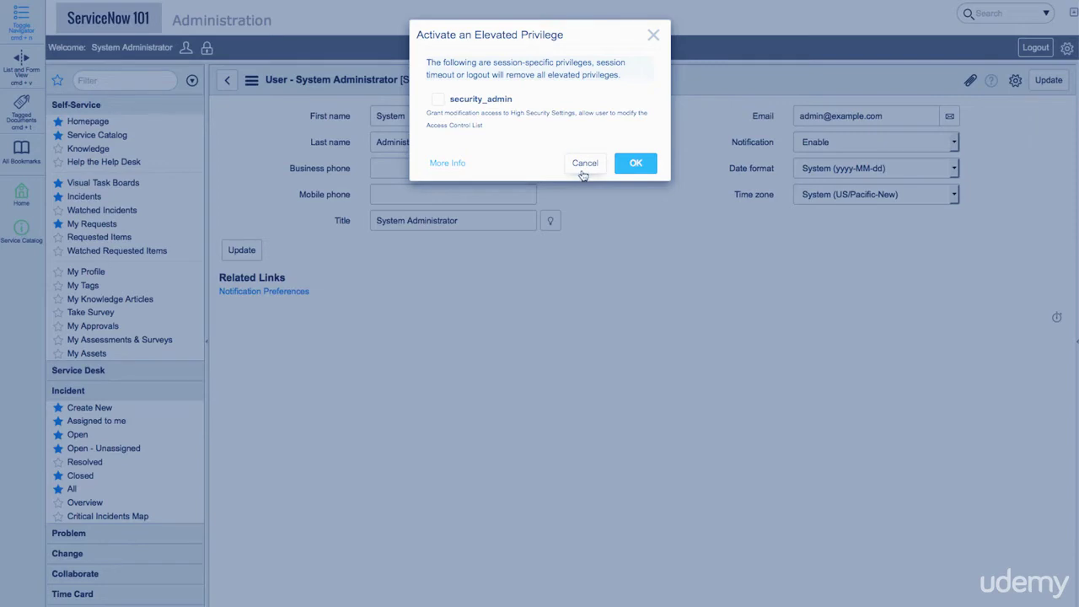
left_click(587, 169)
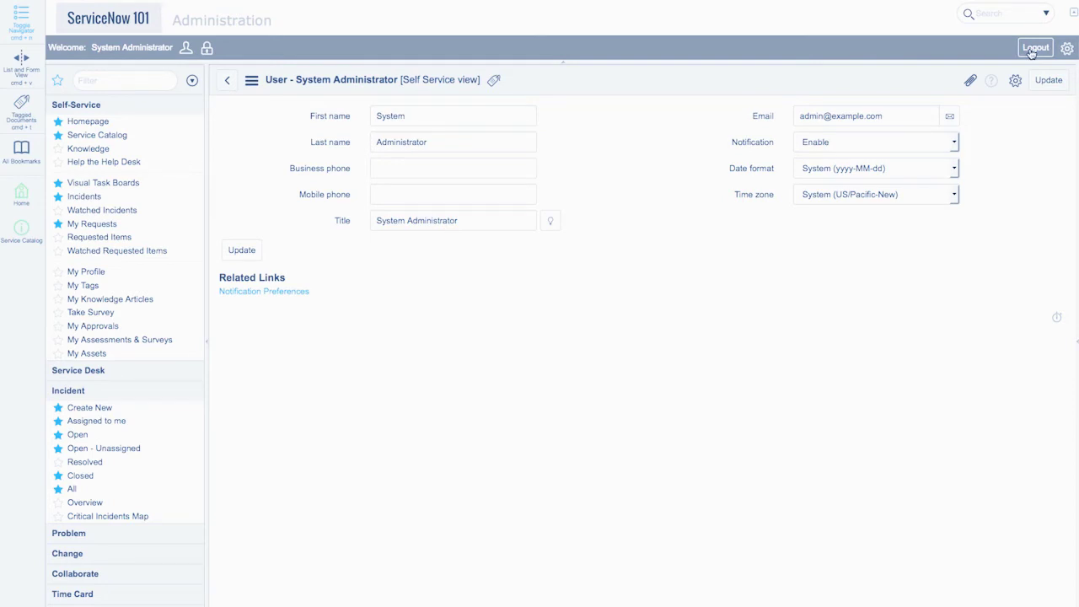
Step: Search the whole instance for incident INC0000049
left_click(1002, 12)
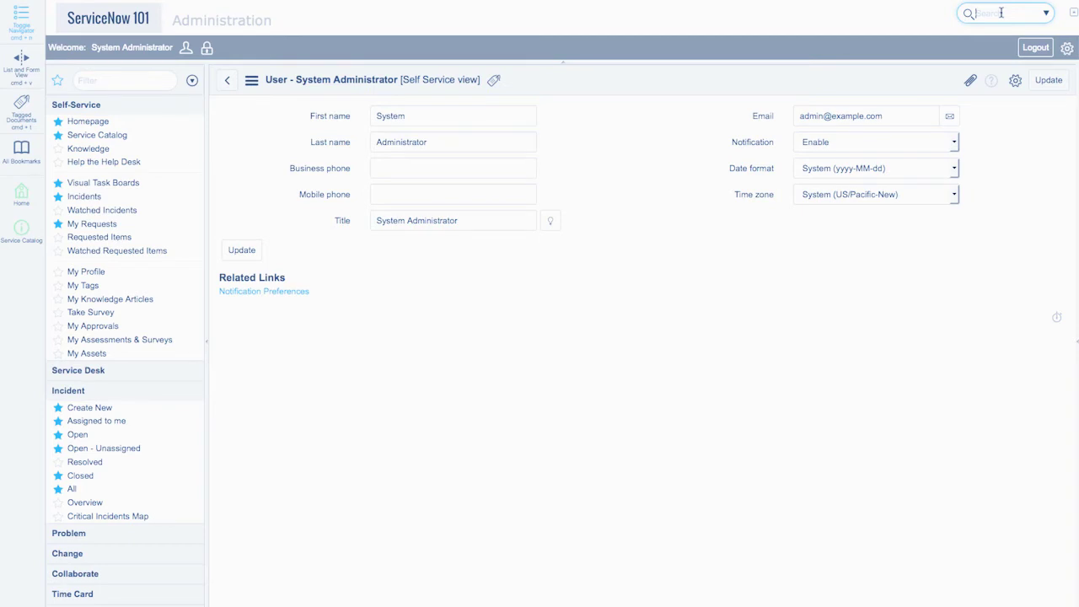
type("INC0000049")
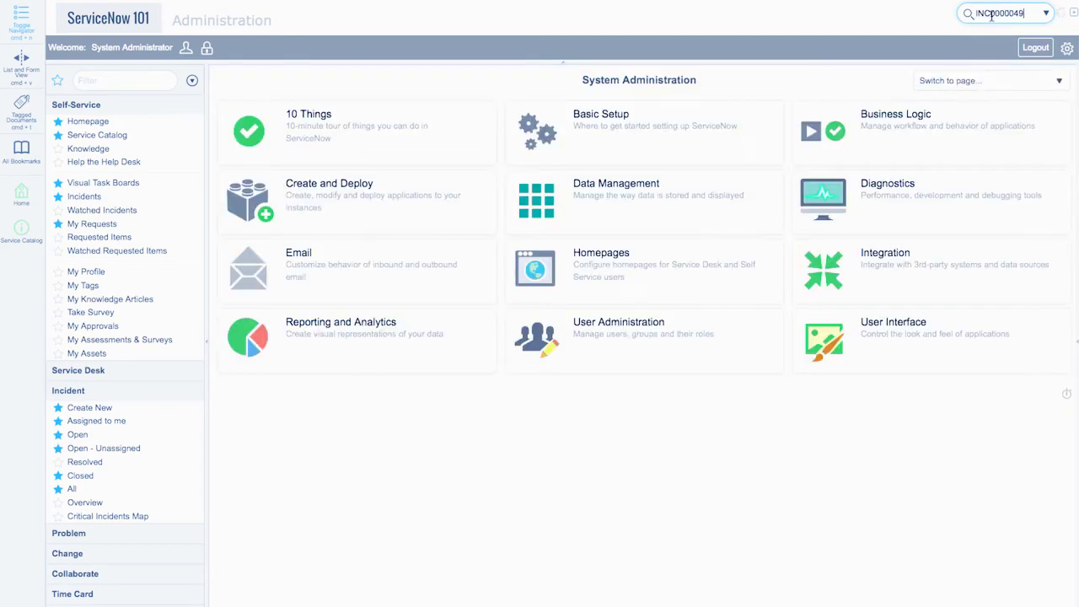
key("Return")
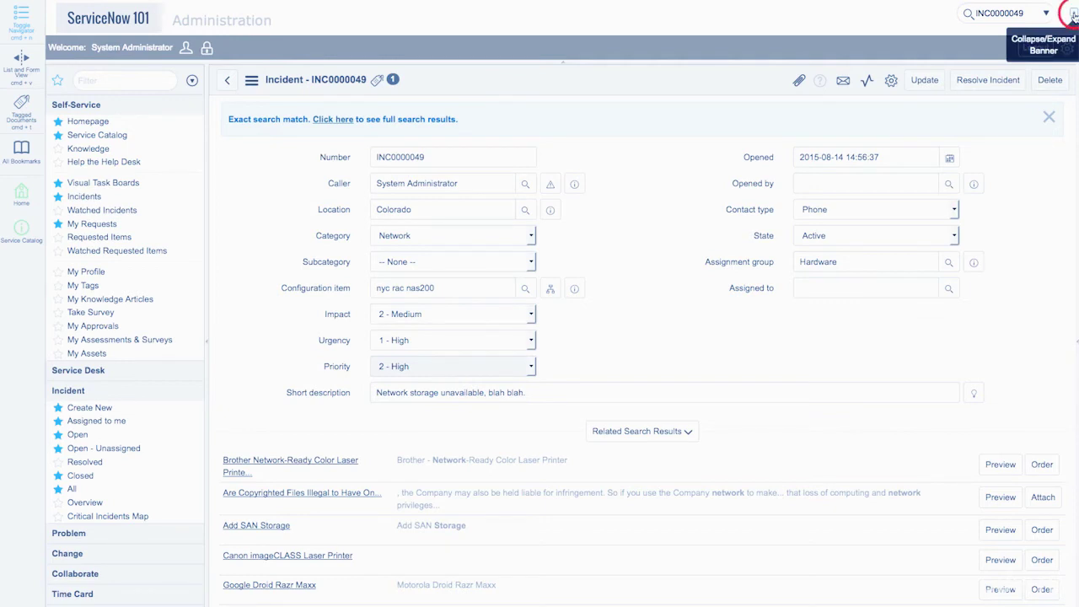
Step: Collapse the page banner and expand it again
left_click(1073, 16)
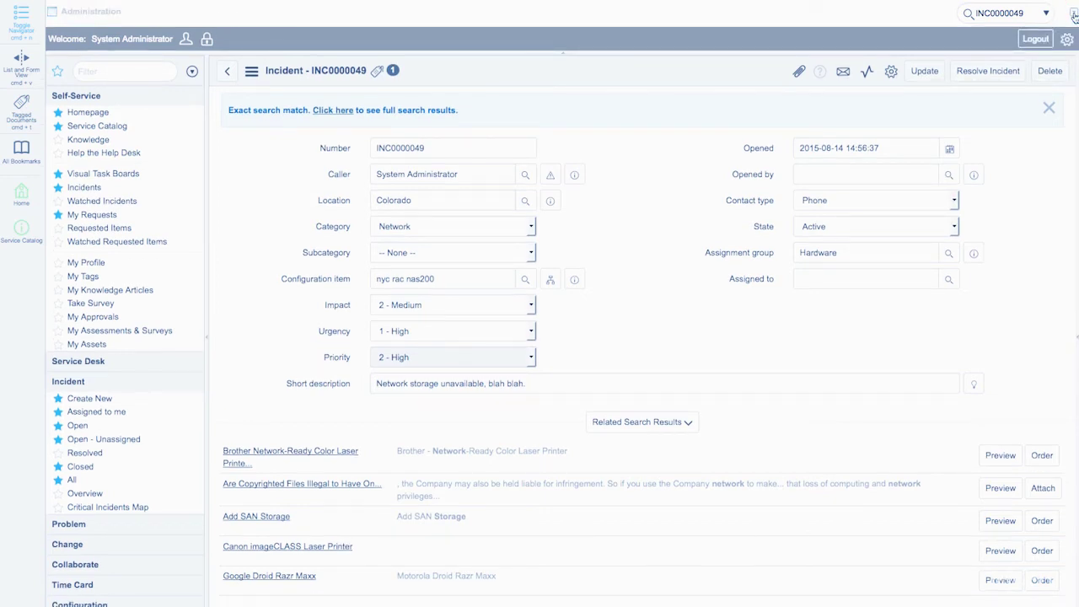
left_click(1074, 16)
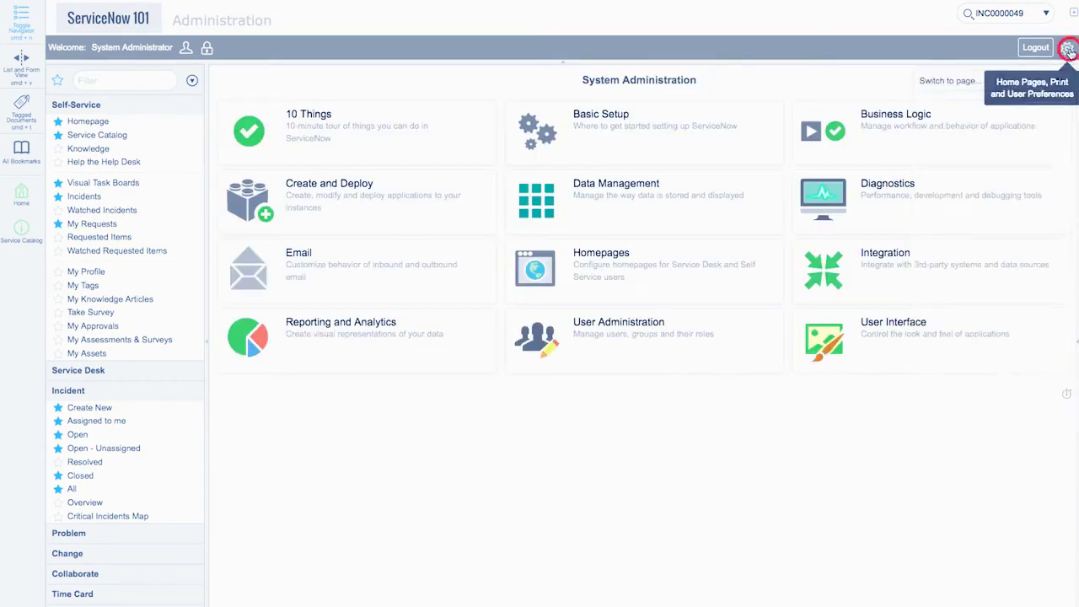
Step: Review the user settings, from the home page and preferences down to time zone and theme, and close them
left_click(1068, 50)
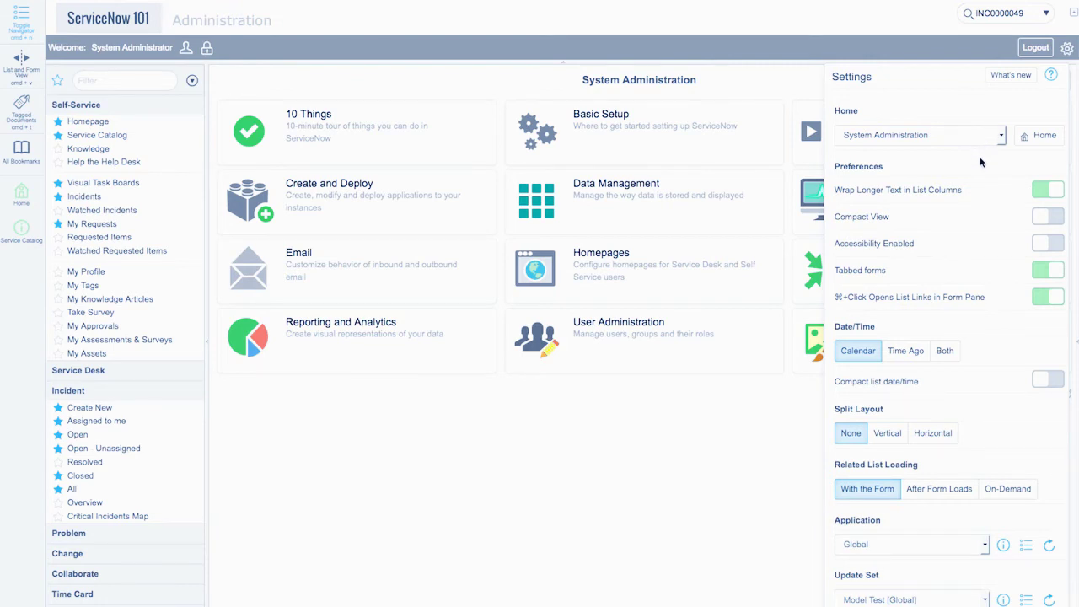
scroll(998, 319, "down", 1)
scroll(998, 322, "down", 5)
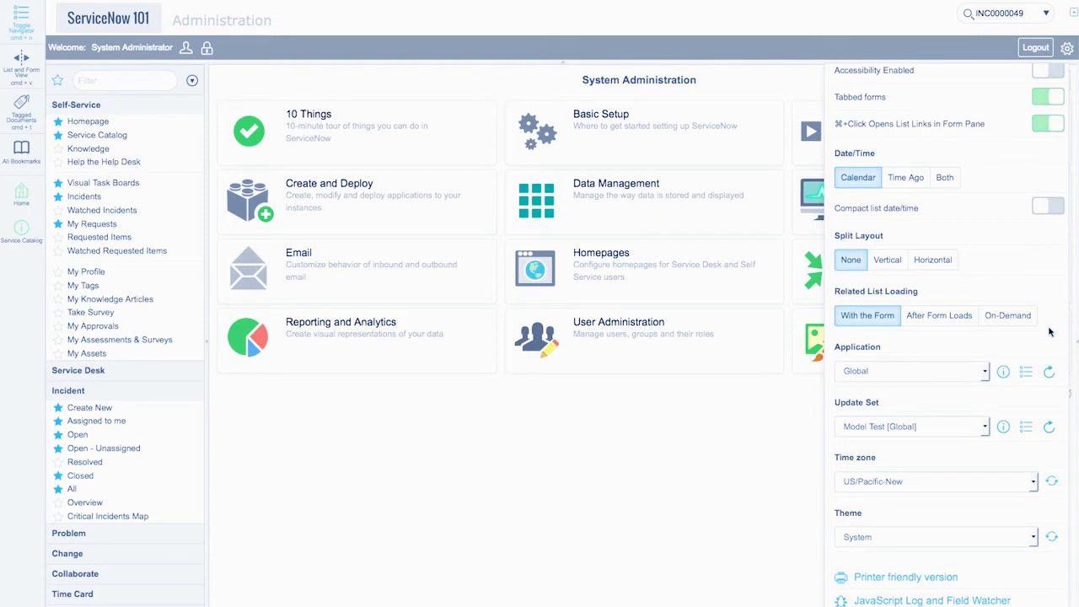
left_click(1068, 49)
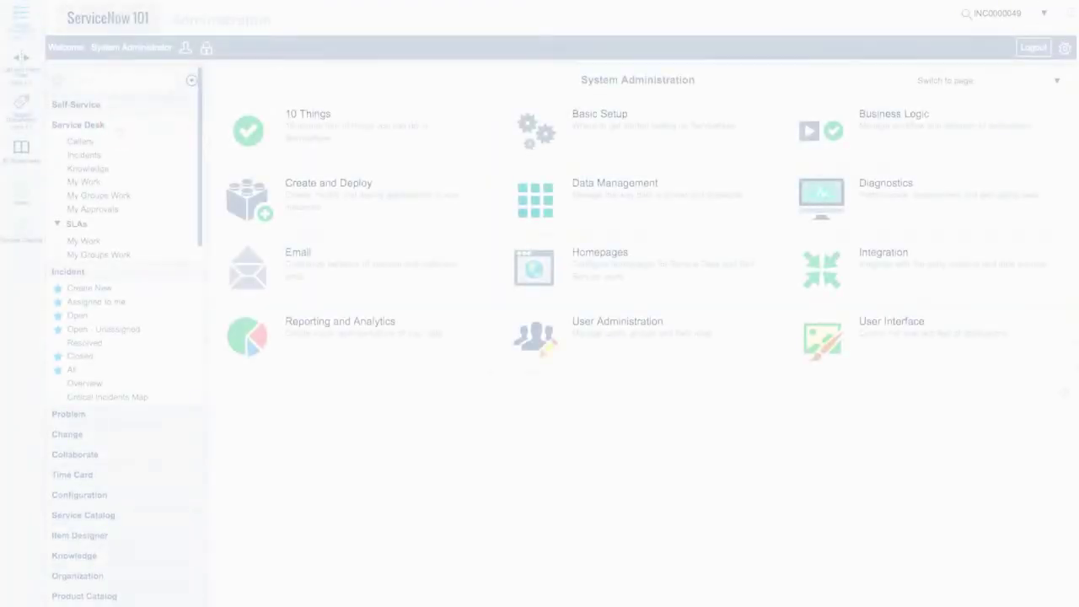
Step: Collapse all application sections in the navigator and expand Incident, Service Desk and Self-Service again
left_click(117, 108)
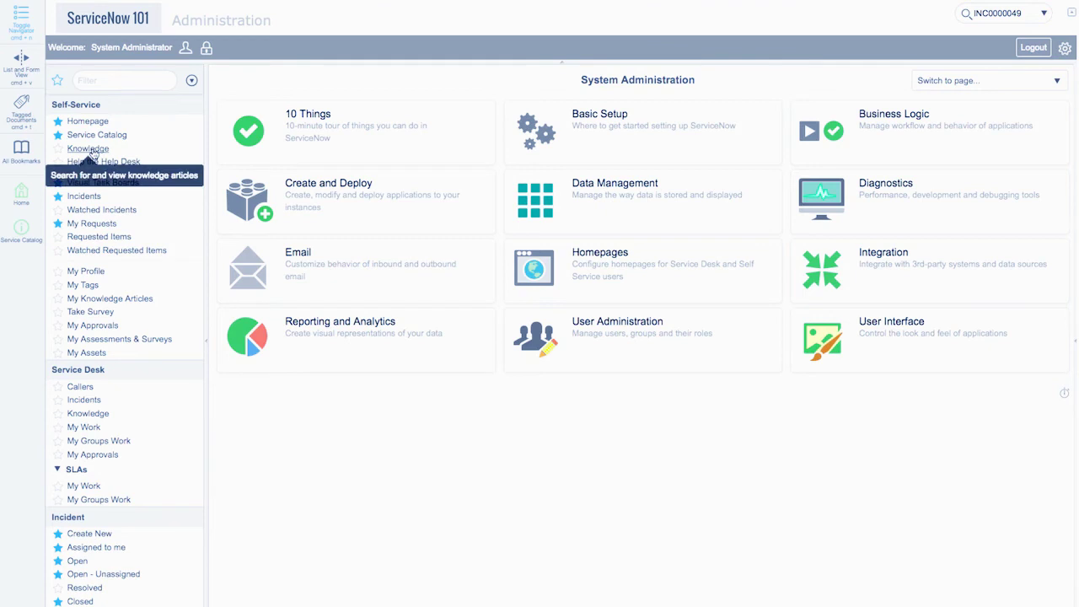
left_click(116, 107)
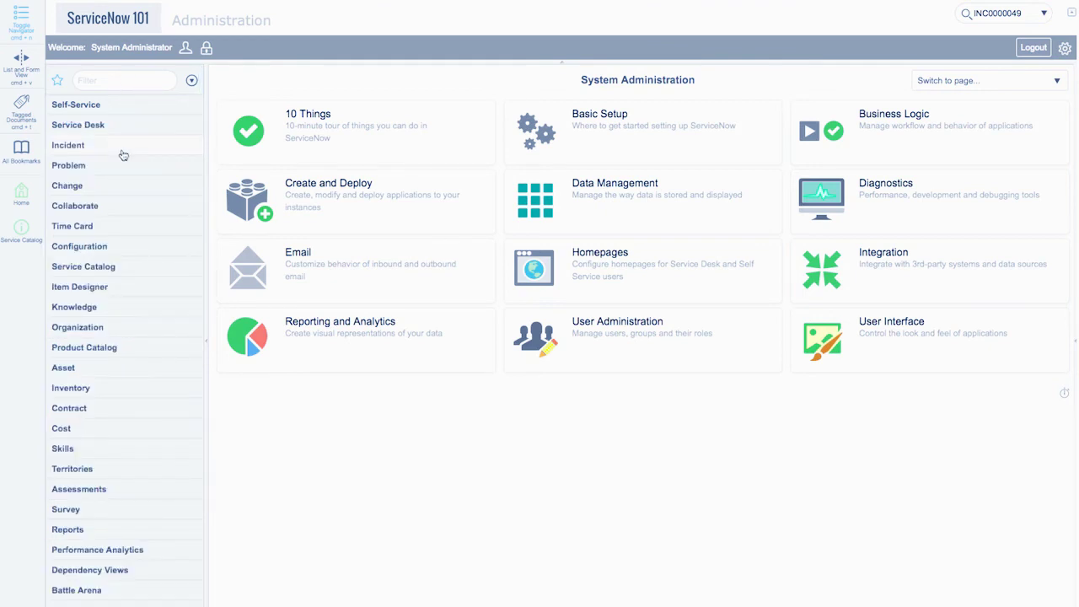
left_click(123, 155)
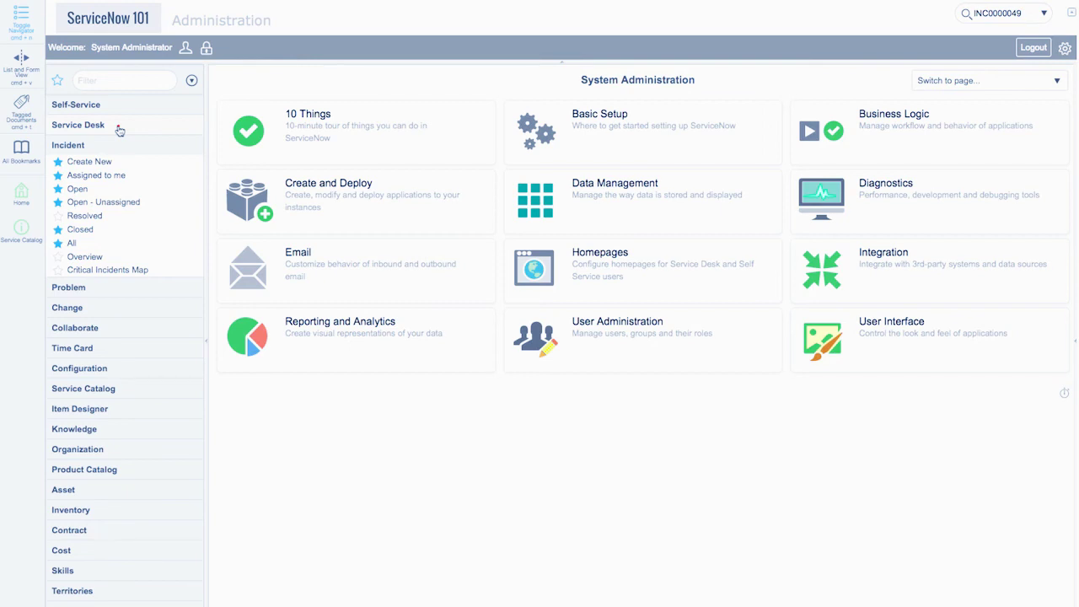
left_click(120, 131)
left_click(126, 104)
Step: Filter the application navigator by "incid"
left_click(130, 79)
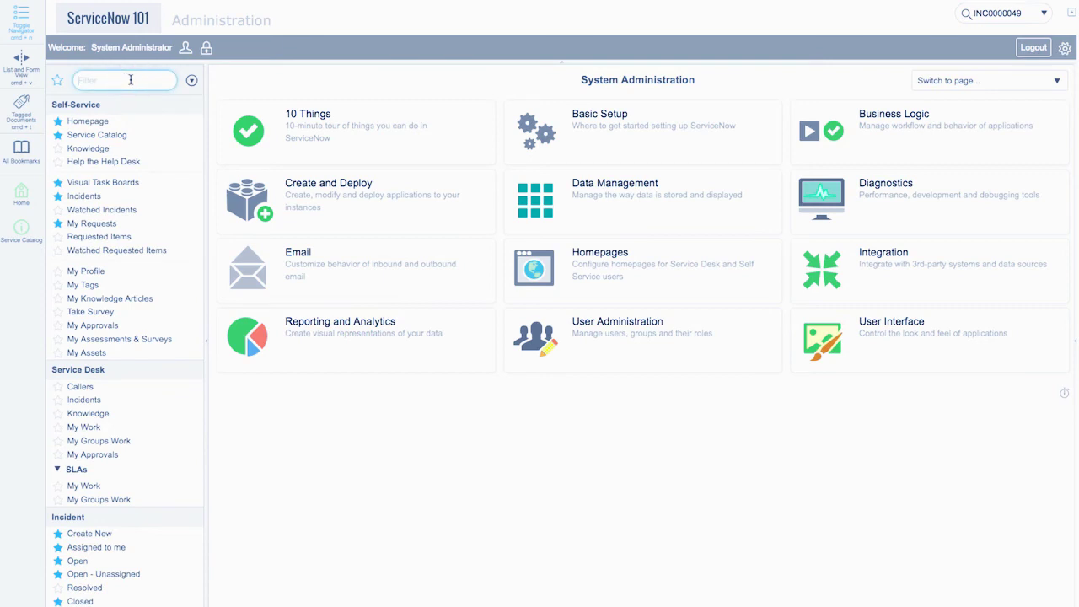
type("incid")
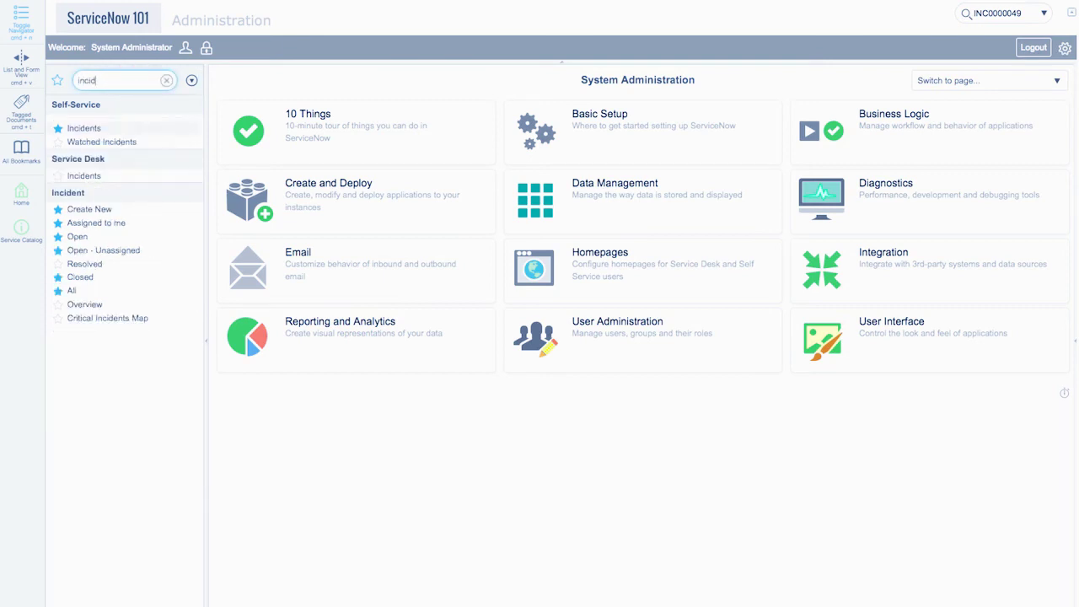
Step: Complete the application navigator filter as "incident" and clear it to list all applications
type("ent")
key("BackSpace")
key("BackSpace")
key("BackSpace")
key("BackSpace")
key("BackSpace")
key("BackSpace")
key("BackSpace")
key("BackSpace")
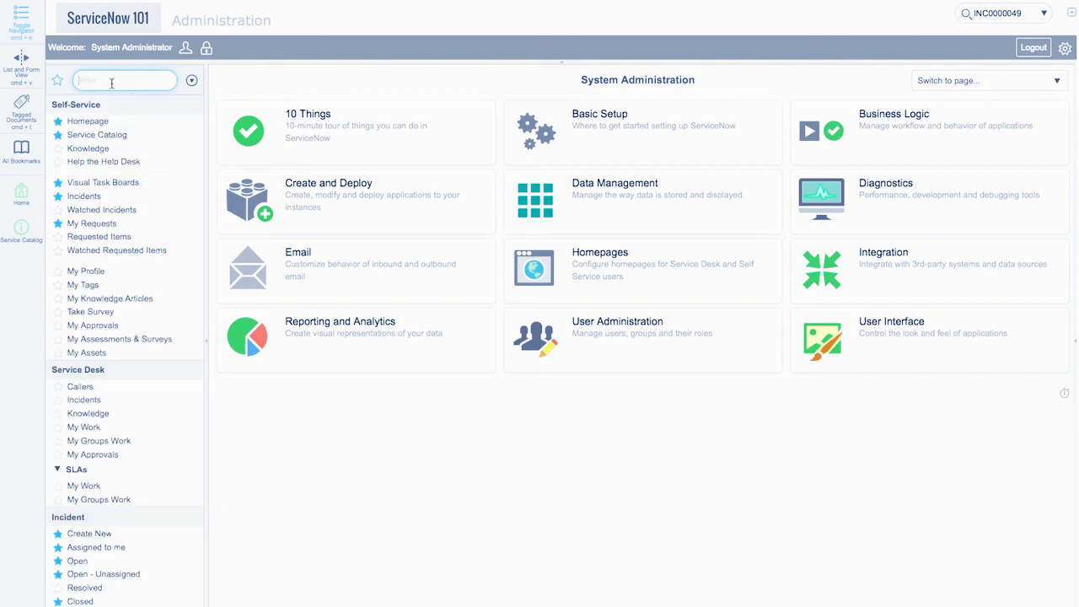
Step: Switch the navigator to favorites only and back to all modules, and remove Homepage under Self-Service from the favorites
left_click(57, 81)
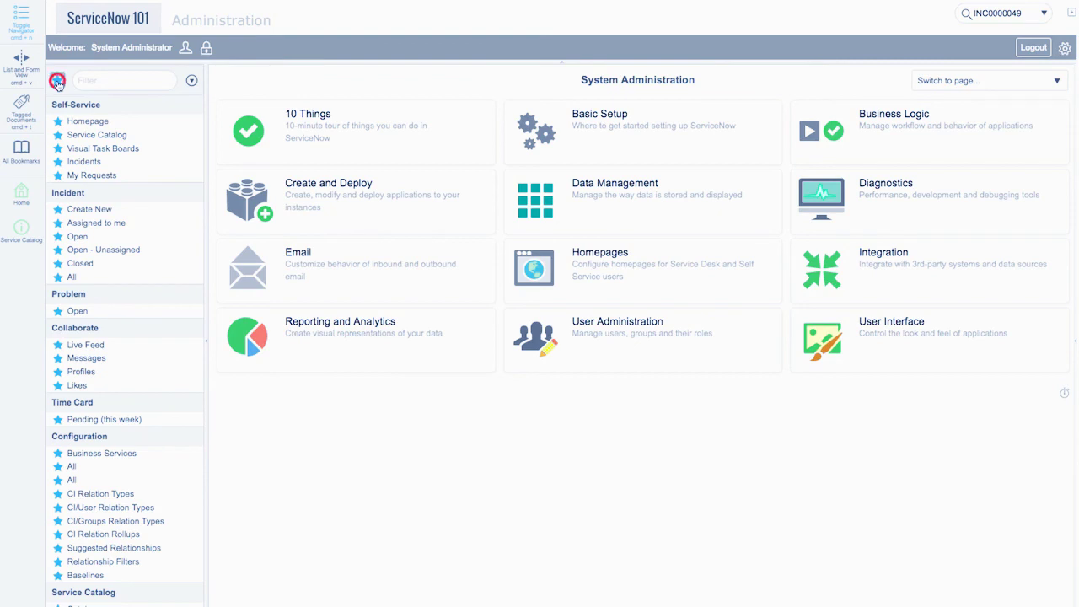
left_click(57, 81)
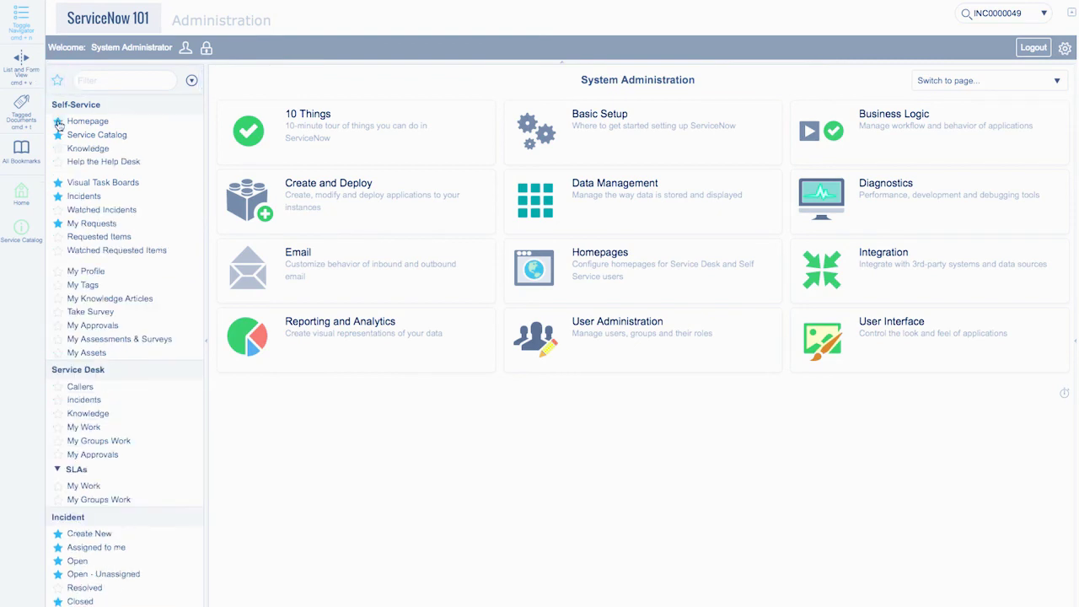
left_click(58, 120)
Step: Collapse all applications in the navigator and expand them all again
left_click(191, 81)
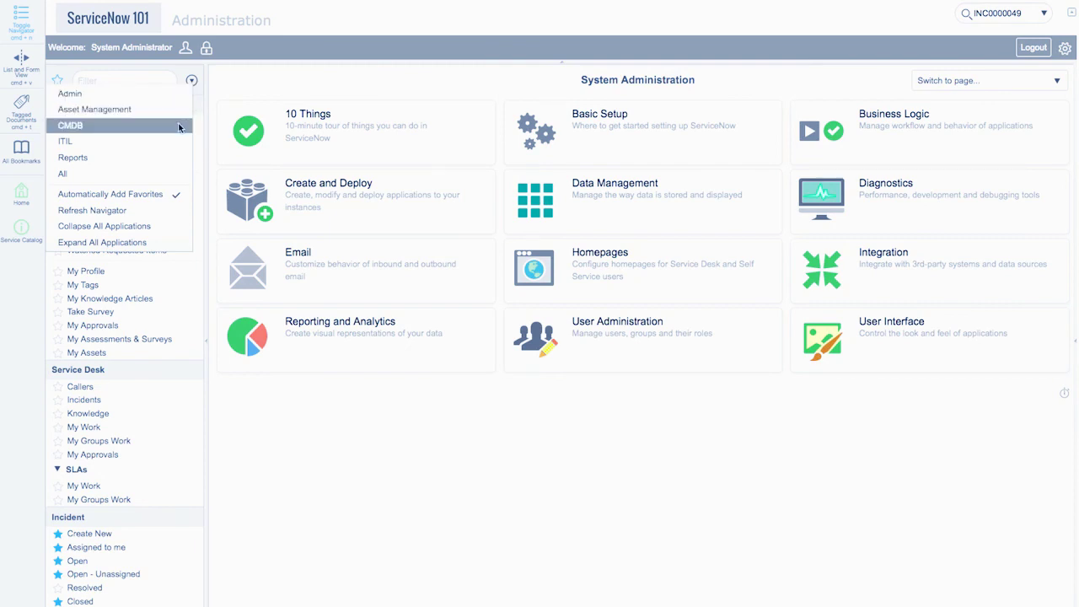
left_click(160, 226)
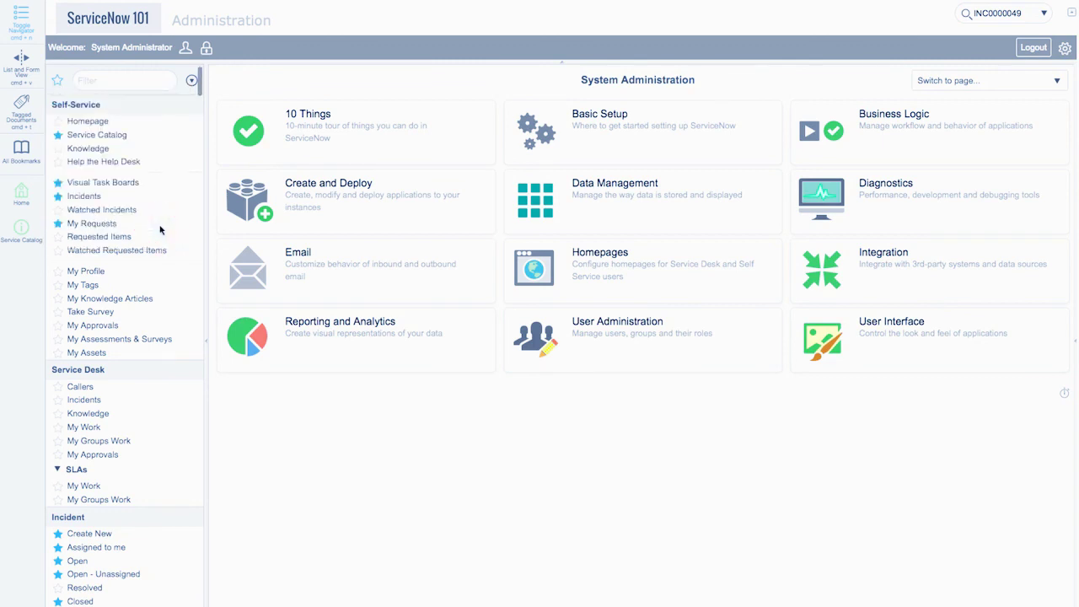
left_click(192, 80)
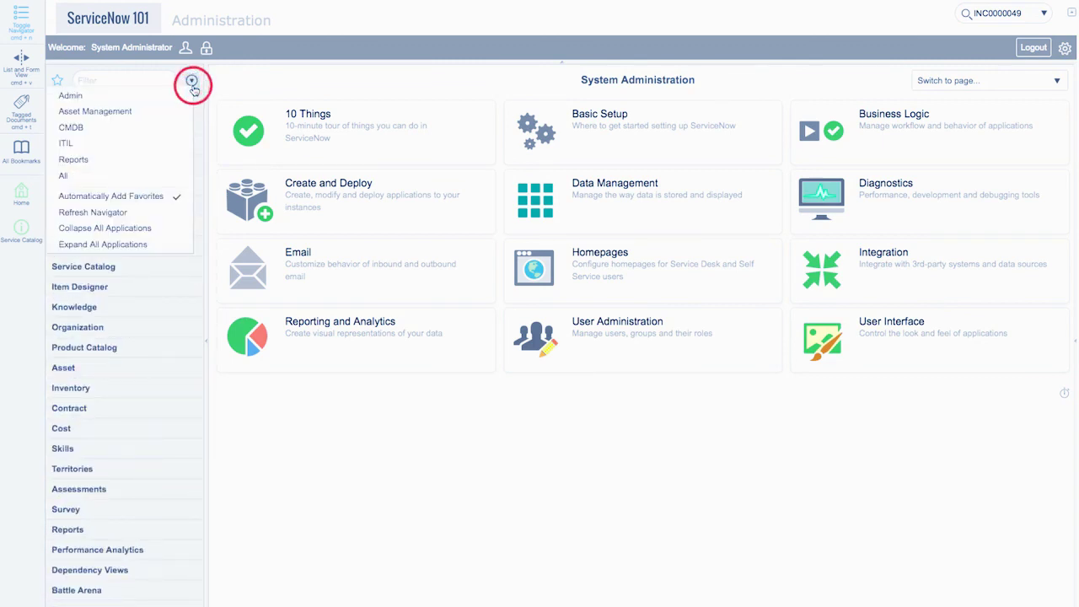
left_click(135, 245)
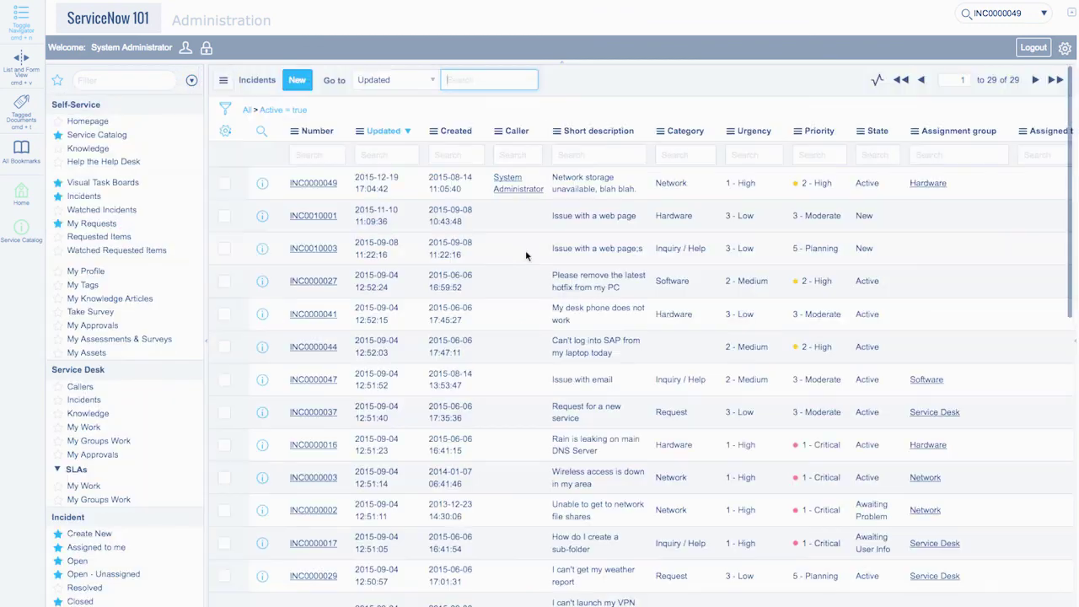
Step: Open incident INC0010001 from the incidents list and look through its form down to the notes and activity
left_click(264, 217)
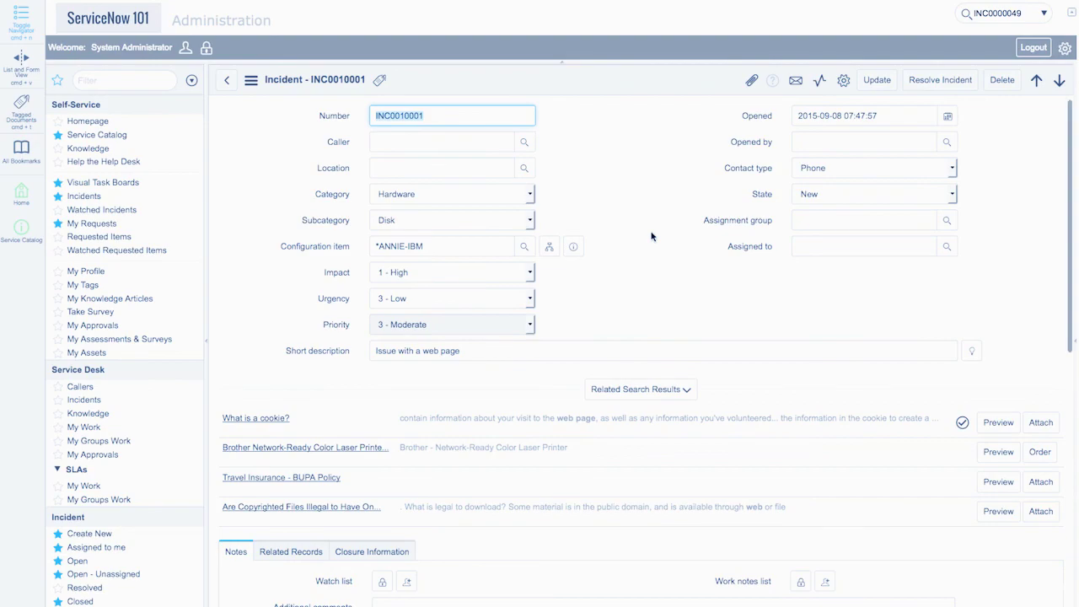
scroll(651, 236, "down", 2)
scroll(651, 236, "down", 8)
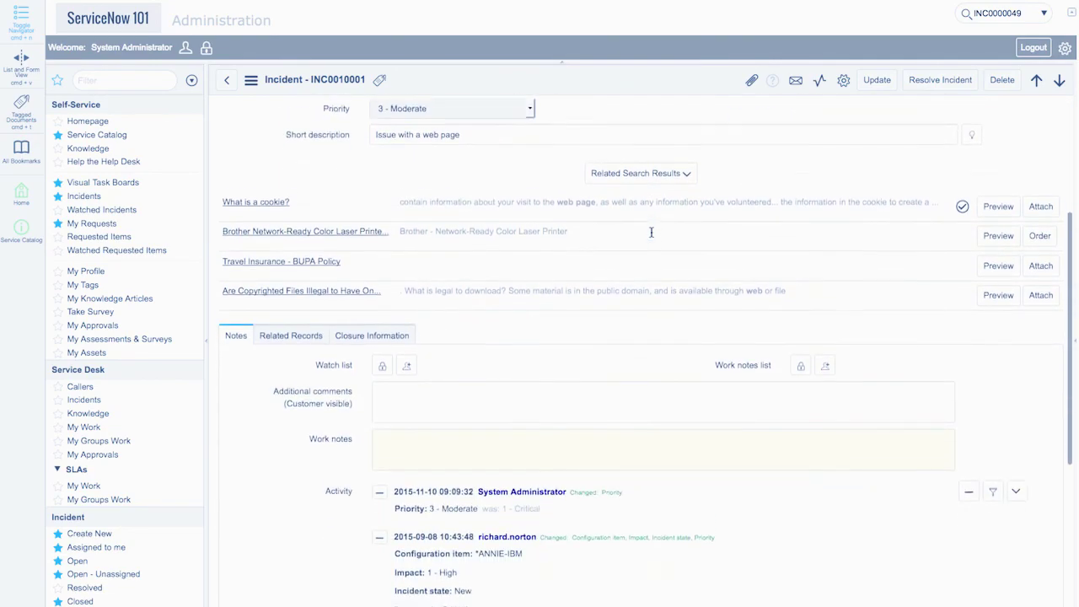